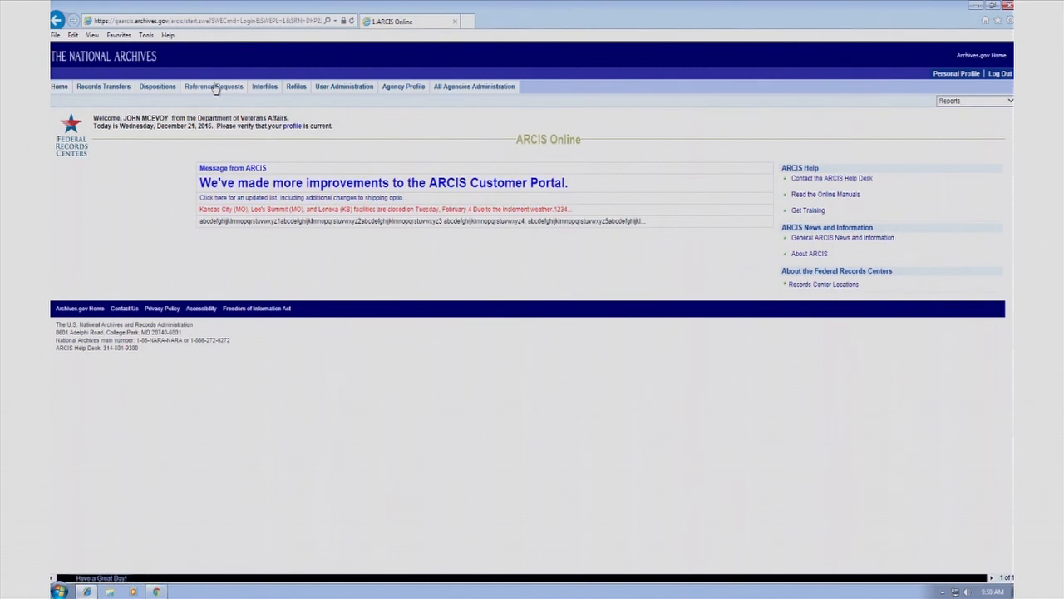
# View the reference request lots you created in the FRC Workspace and open the first submitted lot.
pyautogui.click(216, 88)
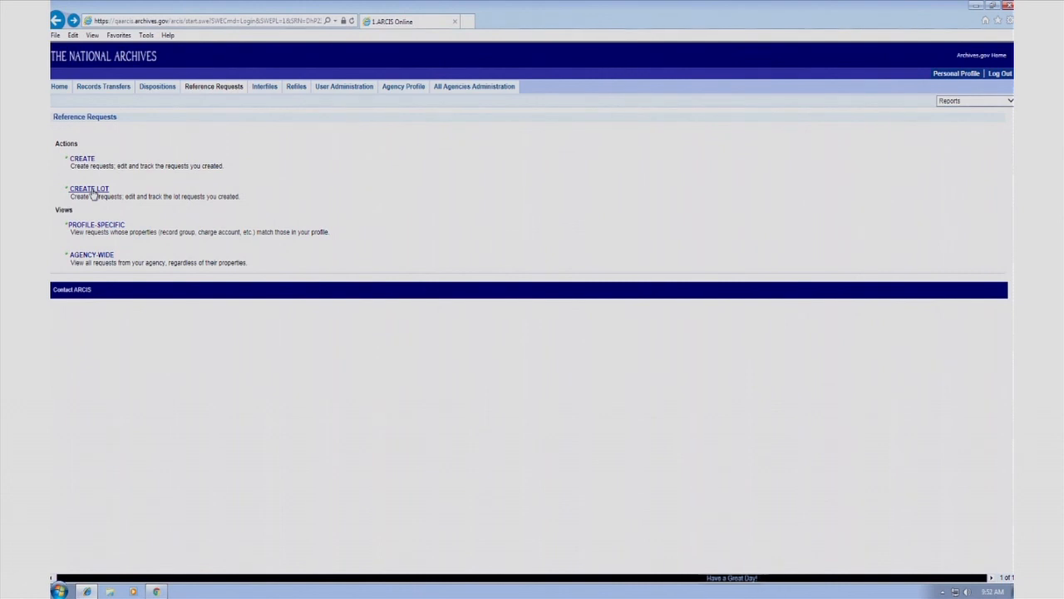
pyautogui.click(90, 188)
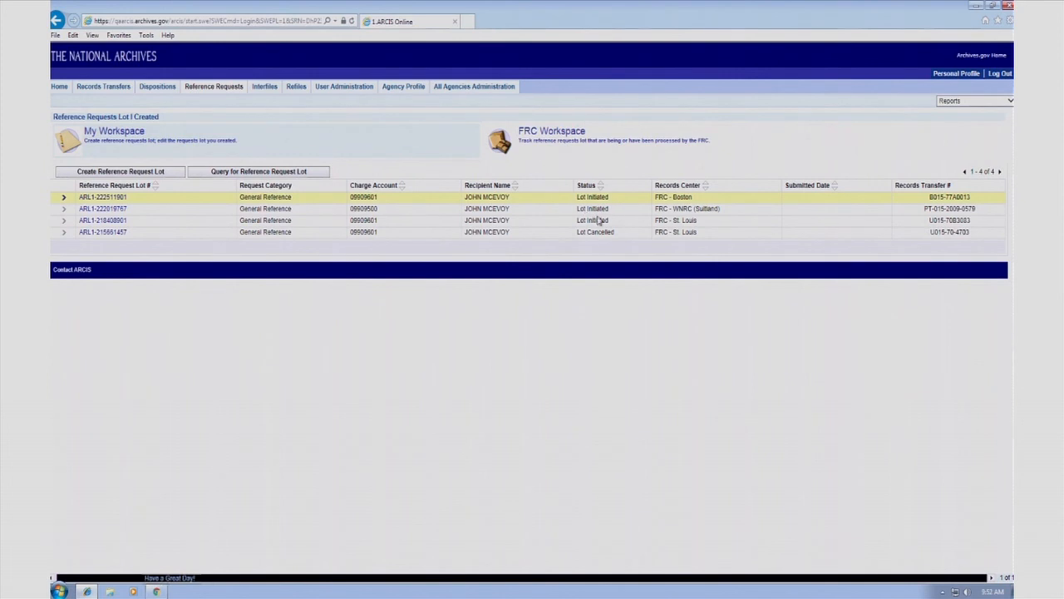
pyautogui.click(555, 131)
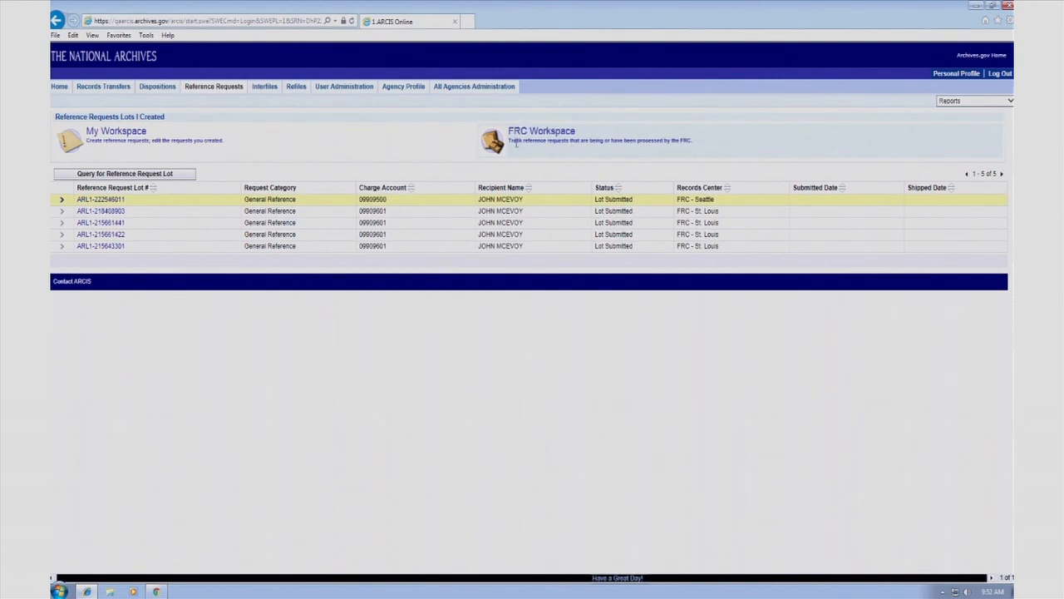
pyautogui.click(107, 202)
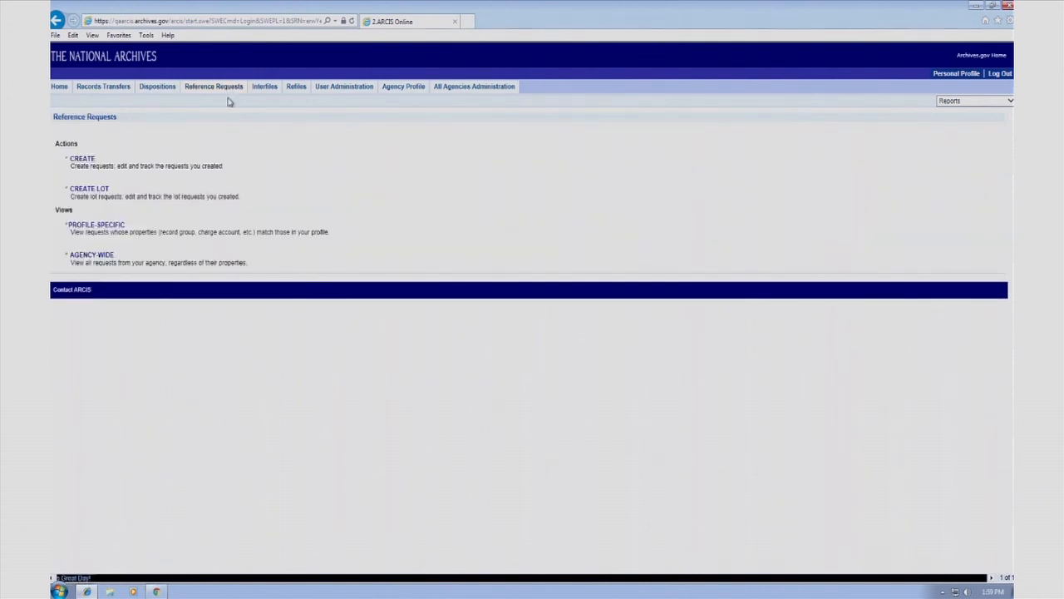
# Create a new reference request lot and assign records transfer U015-94-0021 to it.
pyautogui.click(102, 189)
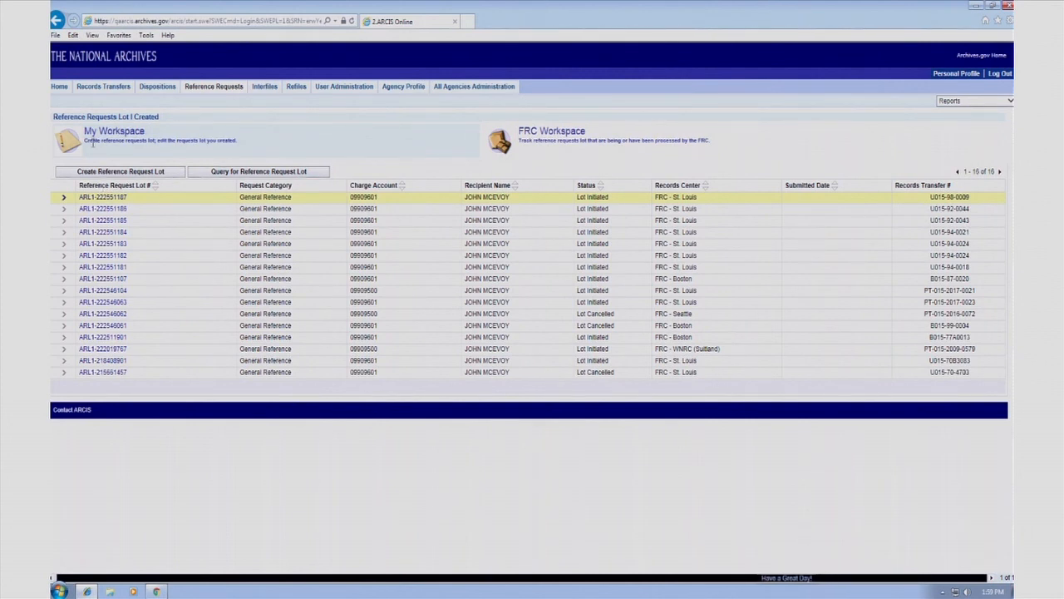
pyautogui.click(139, 173)
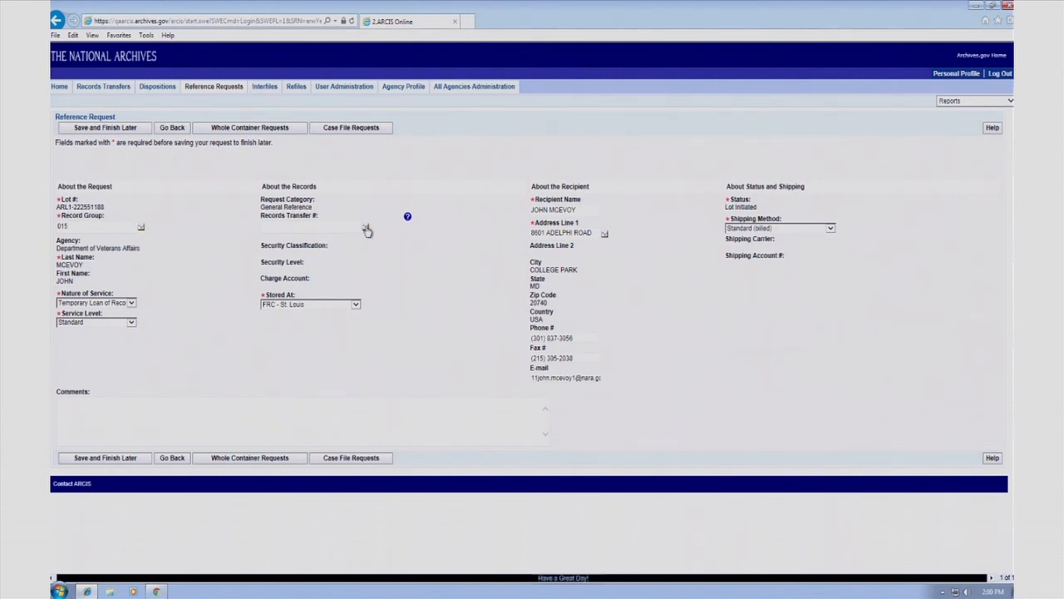
pyautogui.click(366, 228)
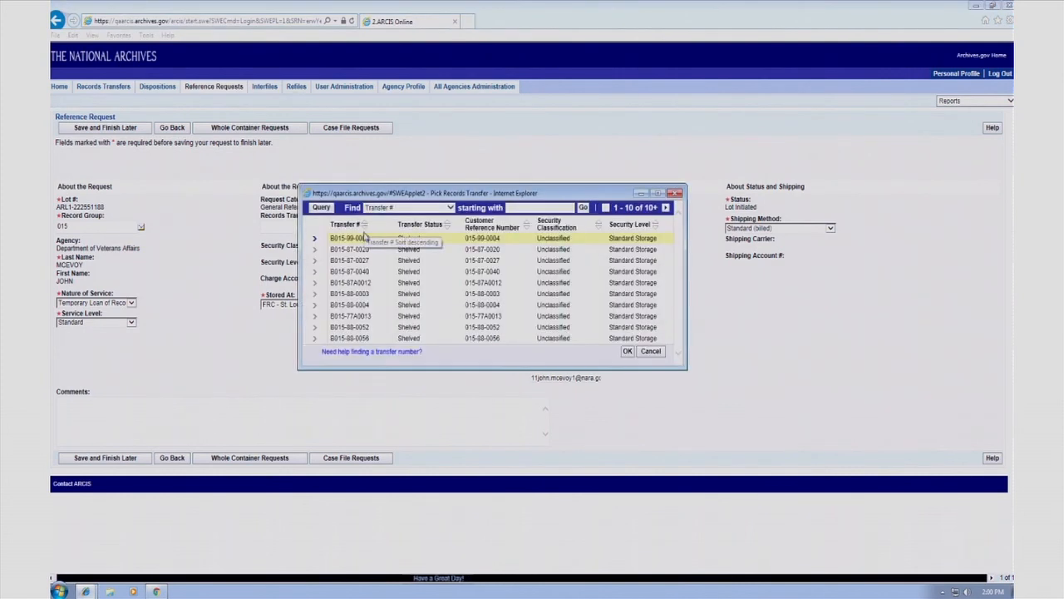
pyautogui.click(516, 206)
pyautogui.write('00')
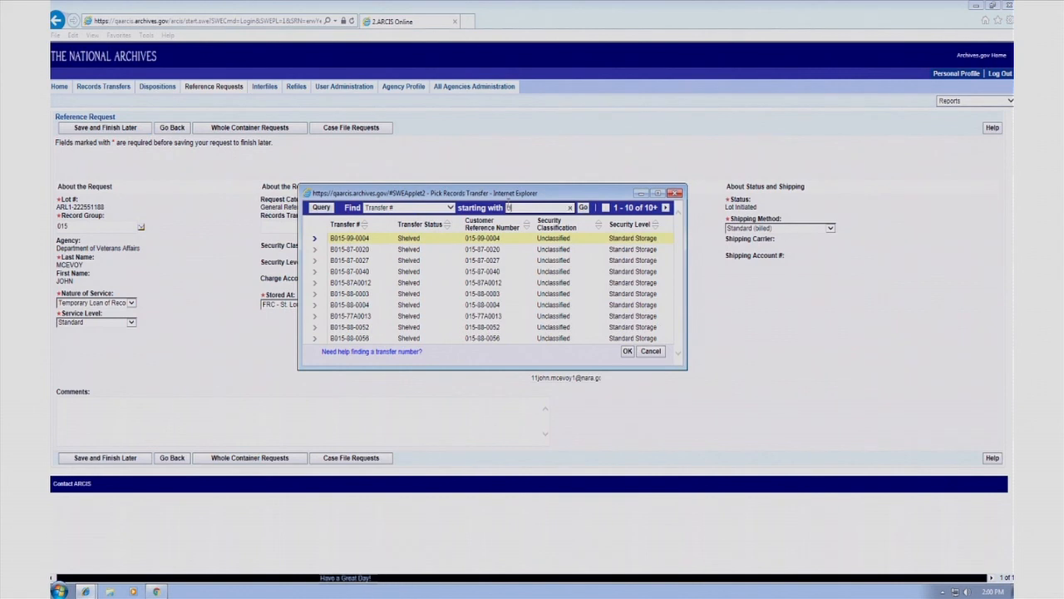
pyautogui.write('15-94-0021')
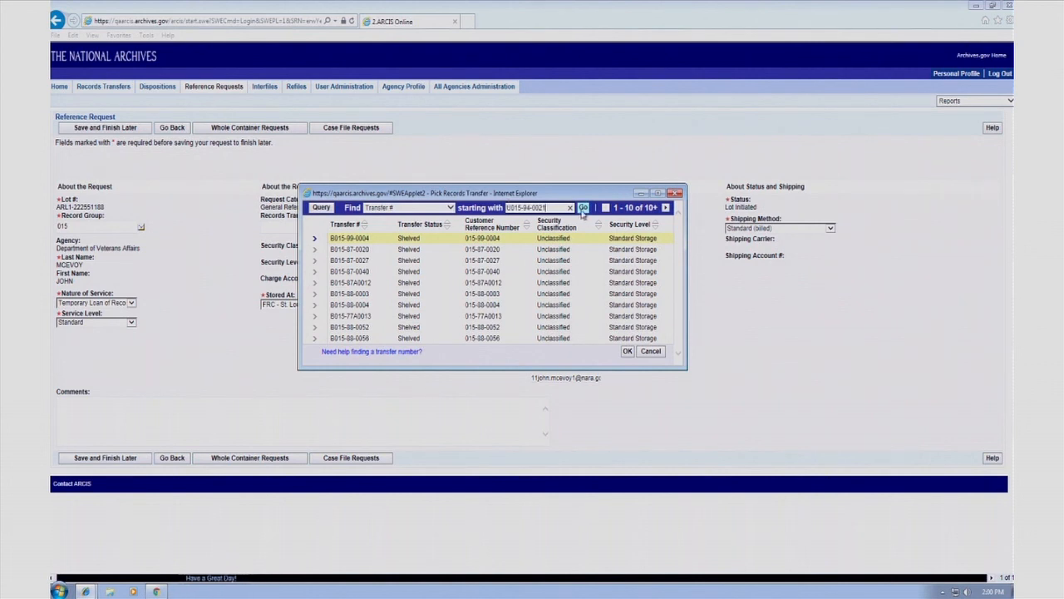
pyautogui.click(583, 208)
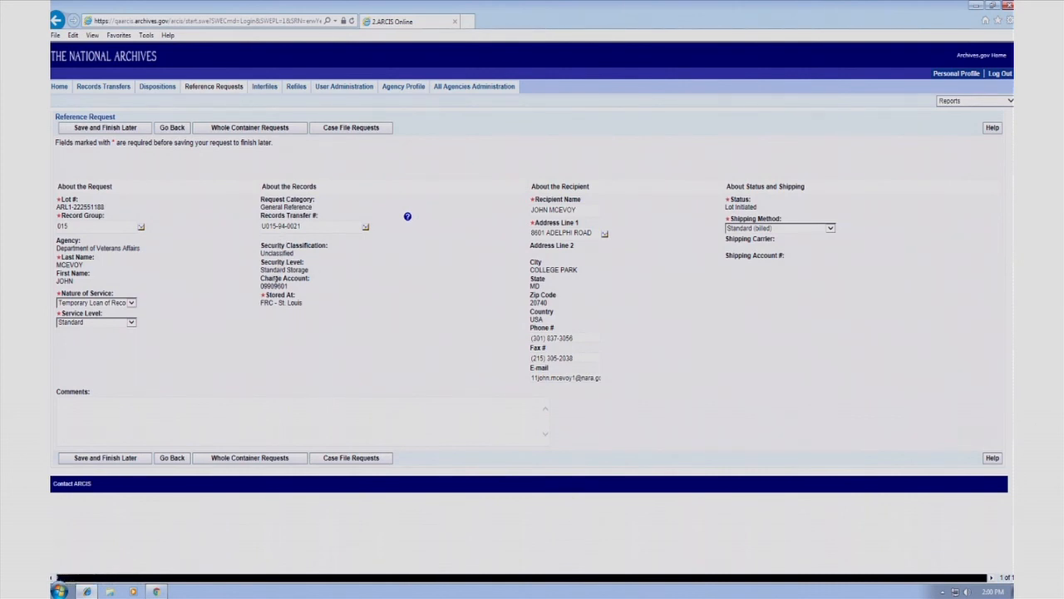
# Add containers 202, 205 and 207 to the lot as whole container requests.
pyautogui.click(247, 130)
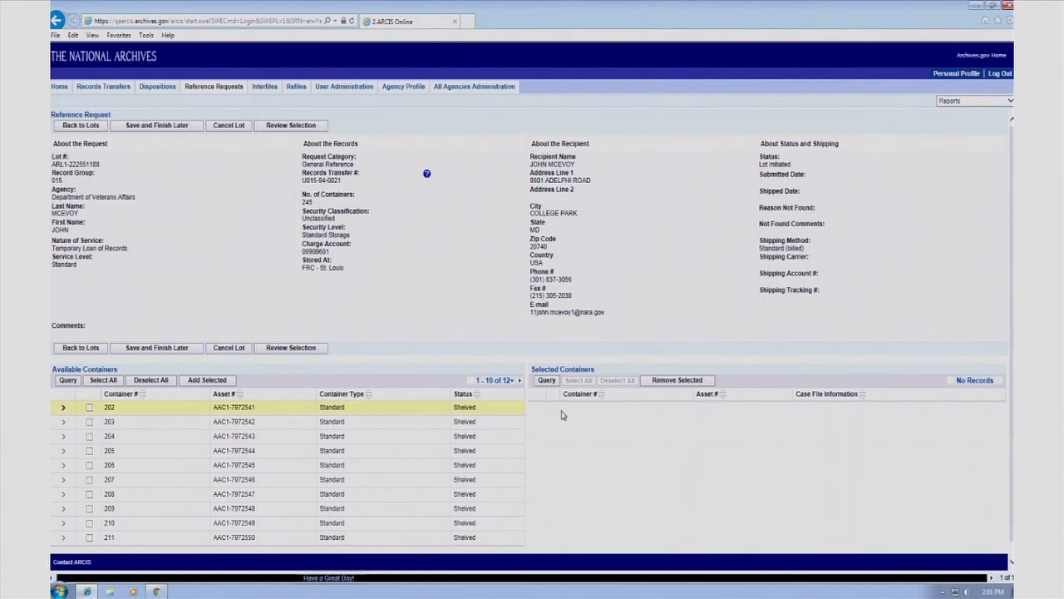
pyautogui.click(89, 407)
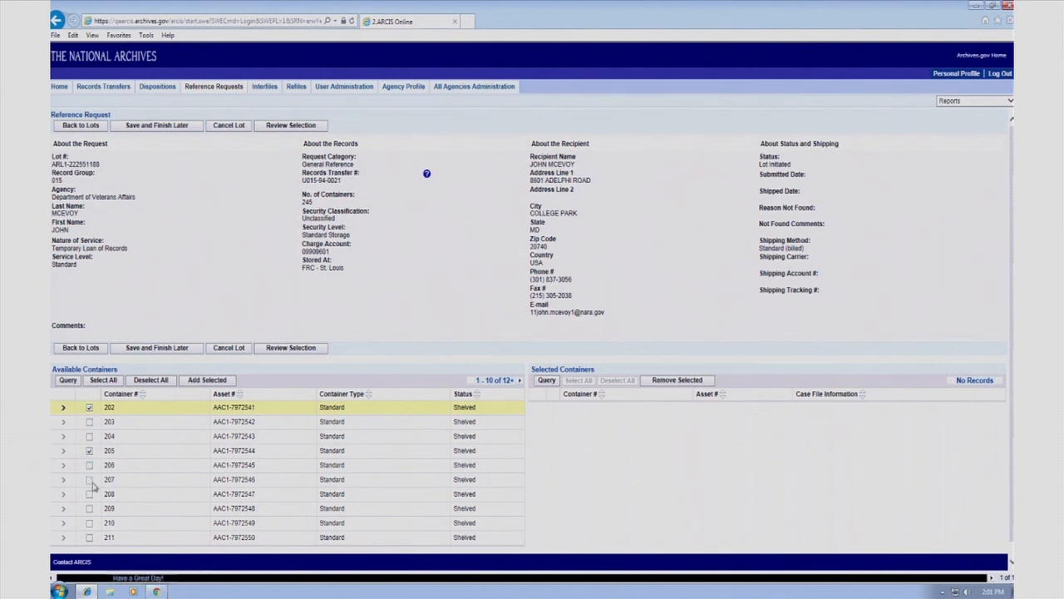
pyautogui.click(89, 480)
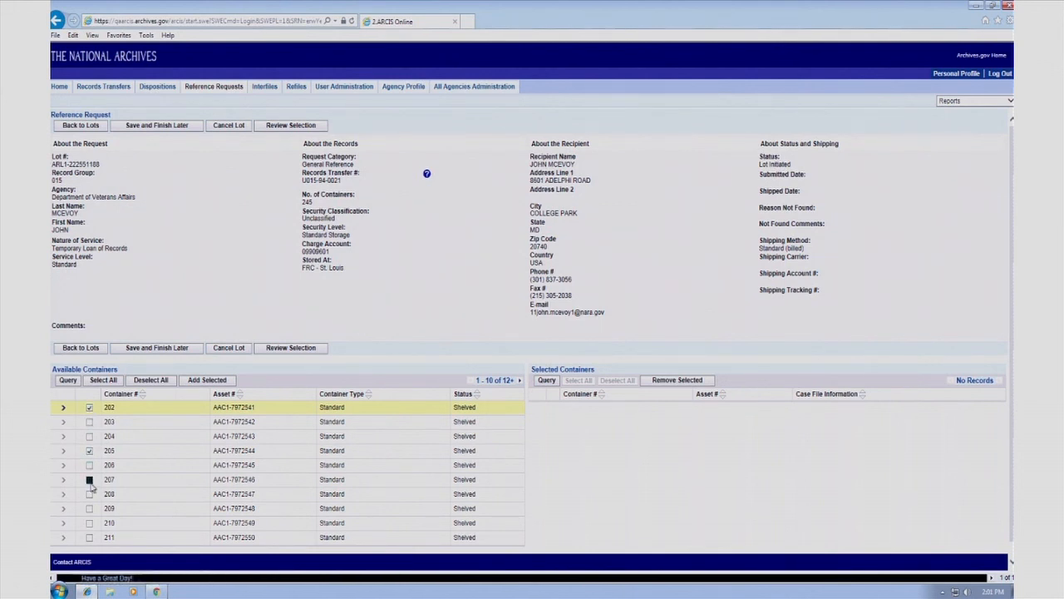
pyautogui.click(204, 380)
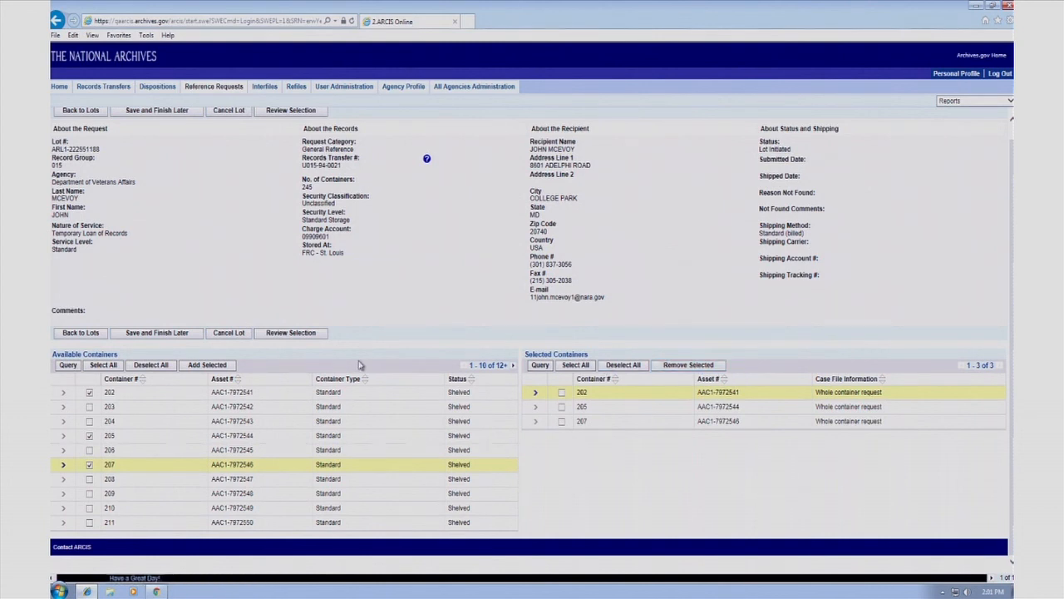
# Review the whole container selection and submit the lot by creating its reference requests.
pyautogui.click(304, 336)
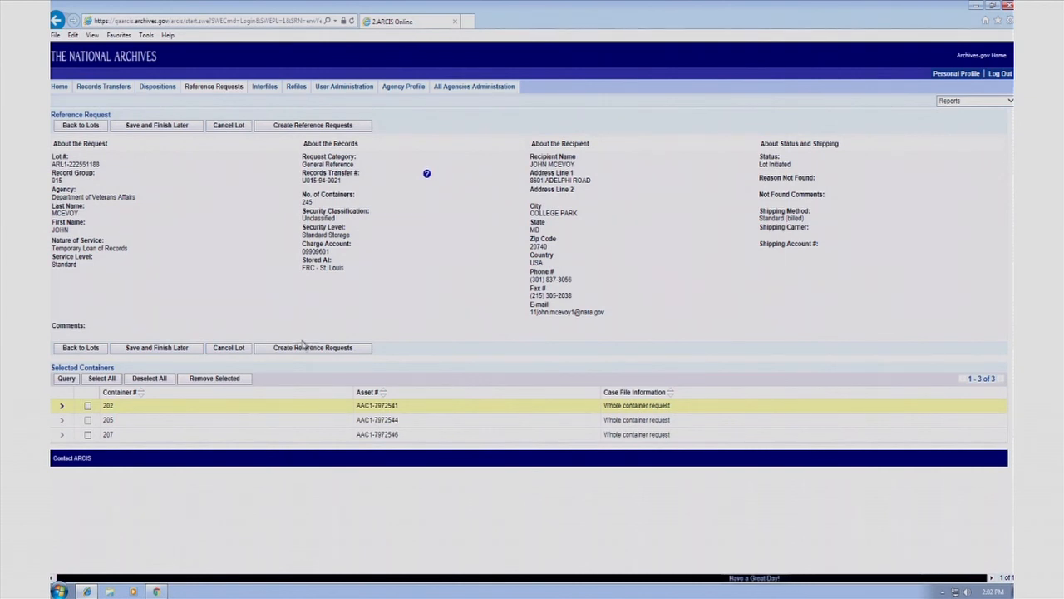
pyautogui.click(317, 352)
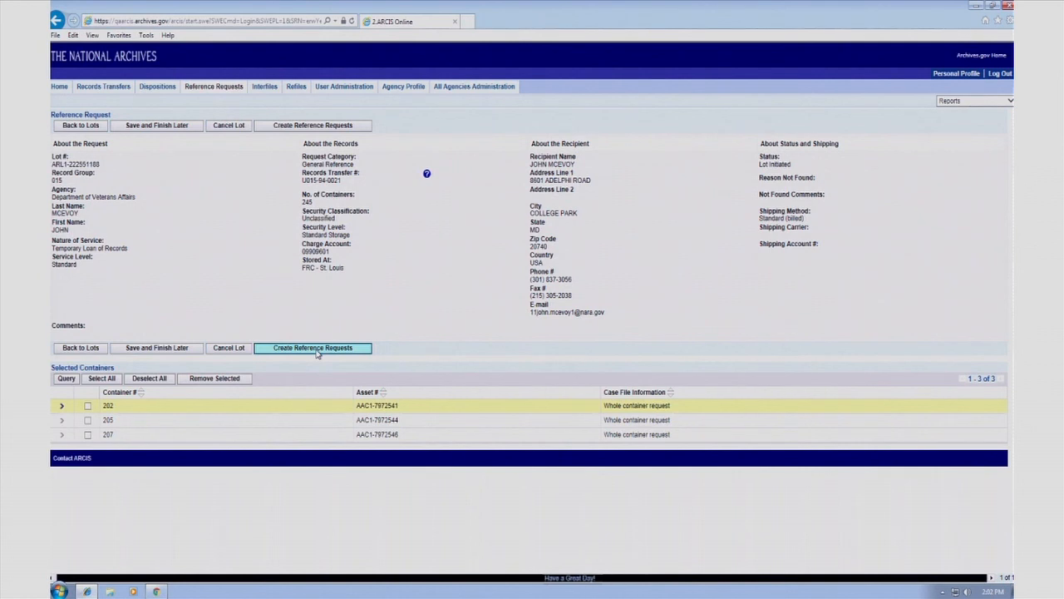
pyautogui.click(316, 352)
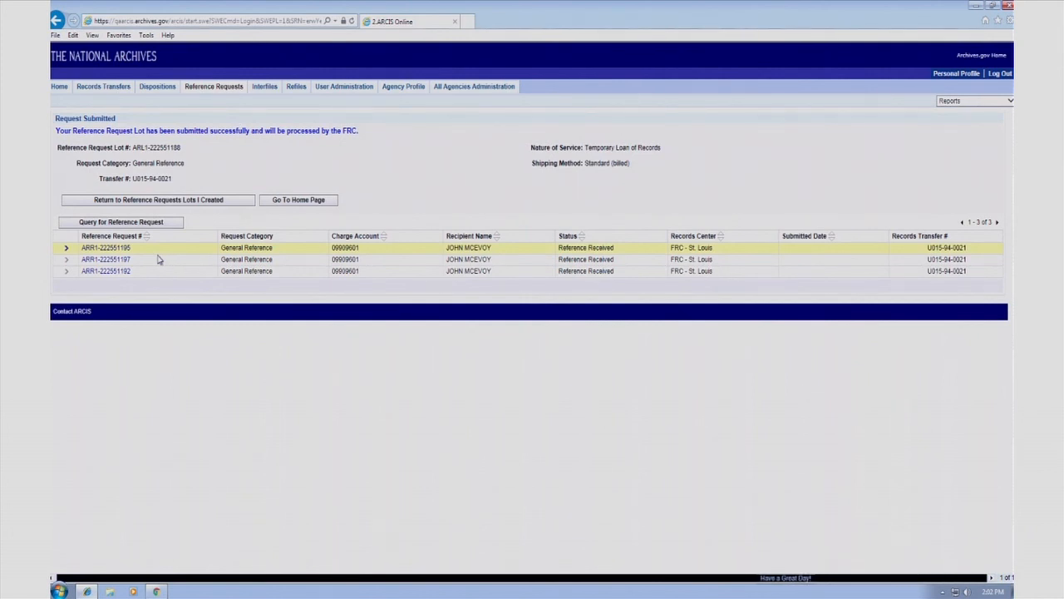
# Create another reference request lot and assign records transfer B015-99-0004 to it.
pyautogui.click(225, 92)
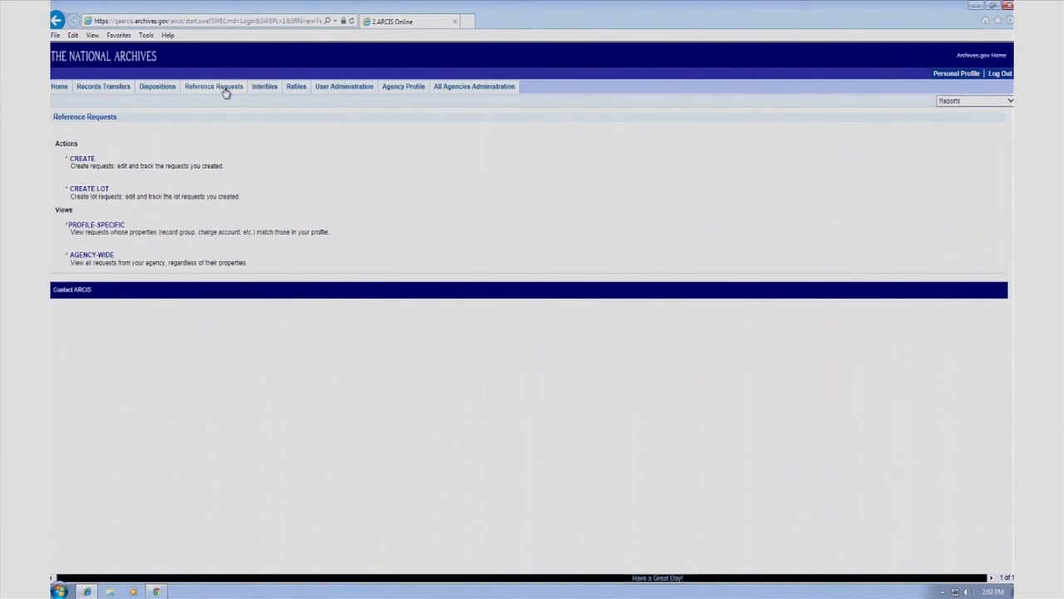
pyautogui.click(100, 190)
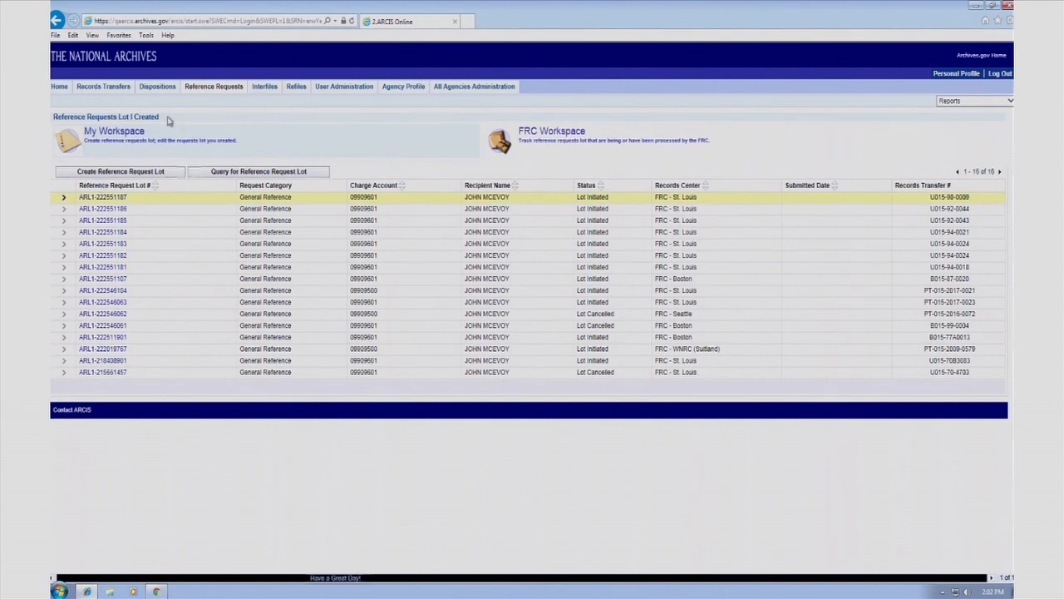
pyautogui.click(121, 171)
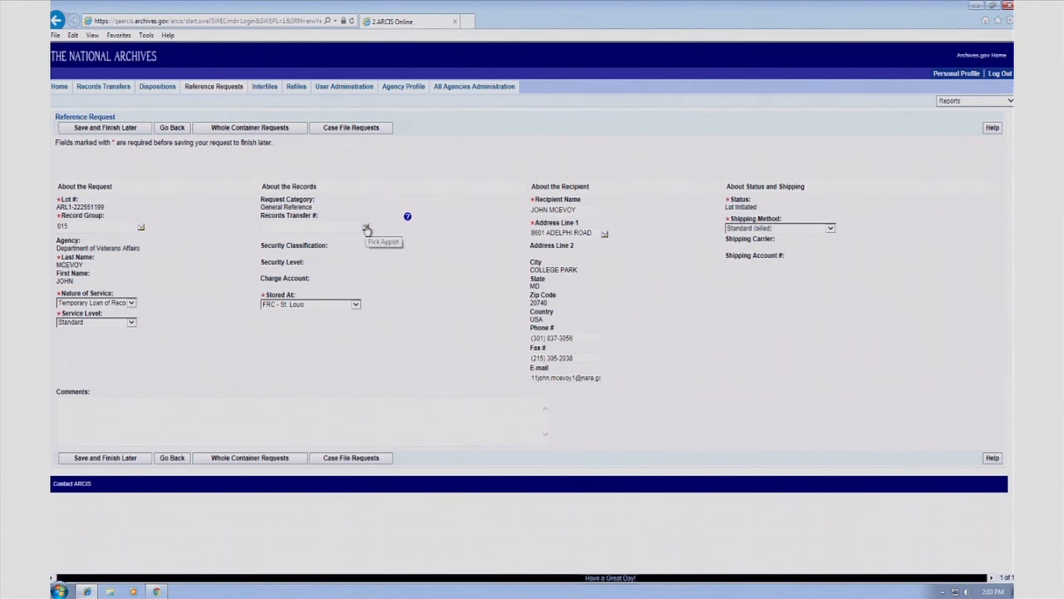
pyautogui.click(366, 228)
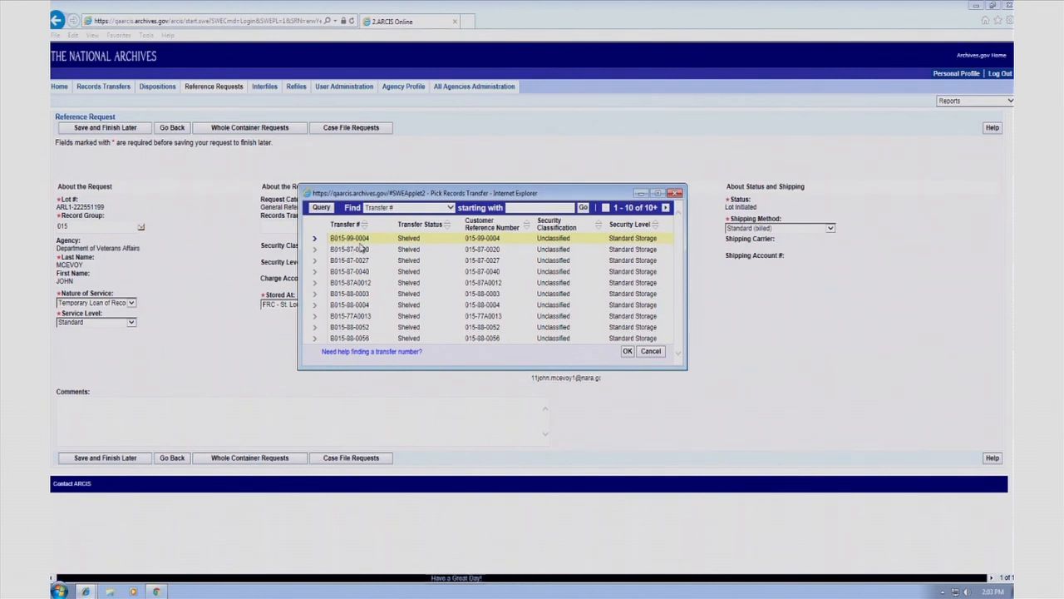
pyautogui.click(627, 352)
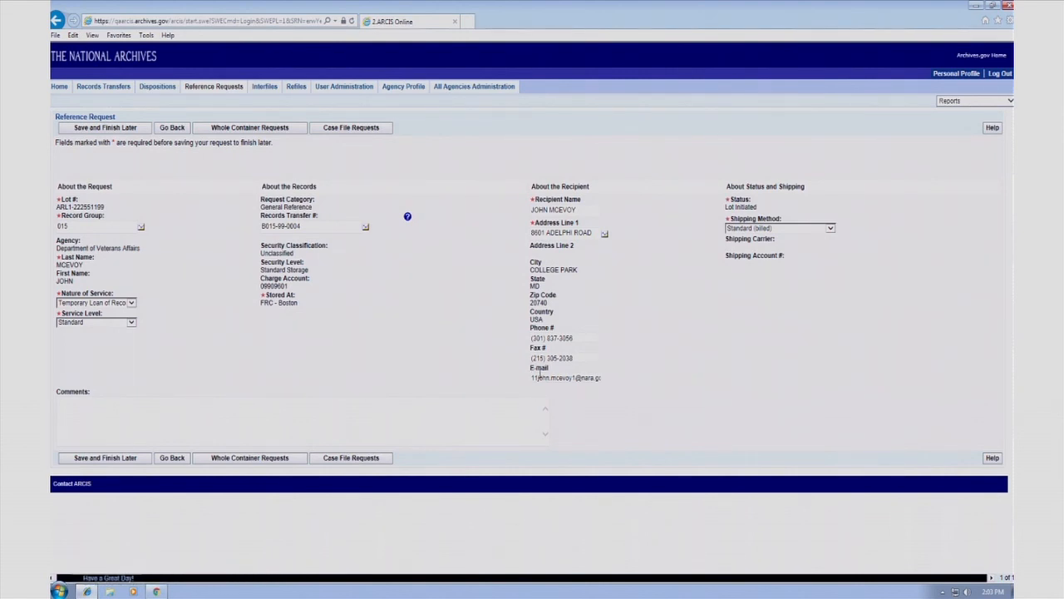
# Start case file requests for the lot and add container 1 with case file information TEST1.
pyautogui.click(356, 130)
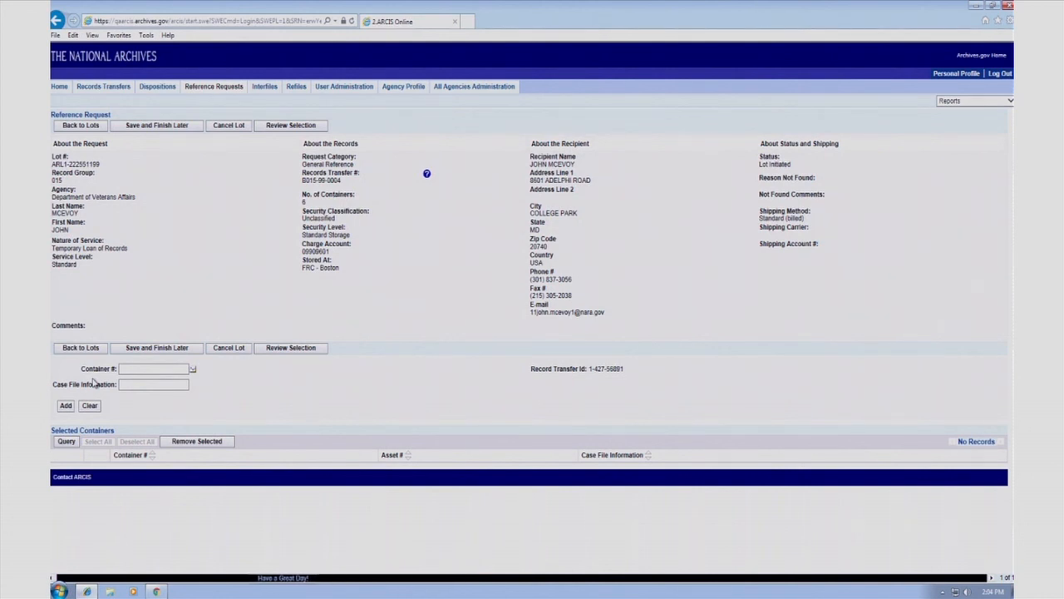
pyautogui.click(192, 370)
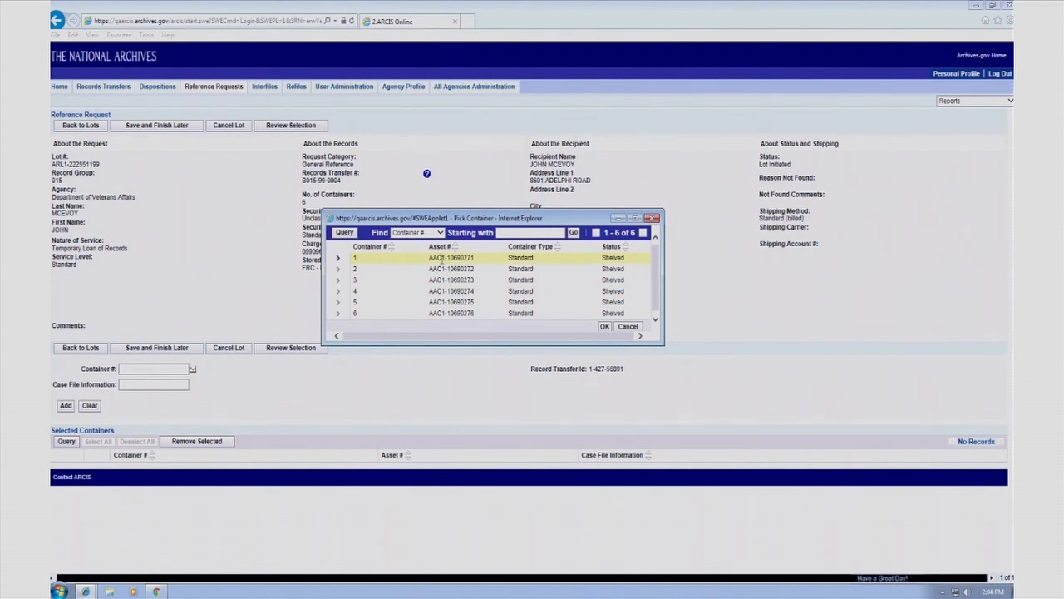
pyautogui.click(604, 326)
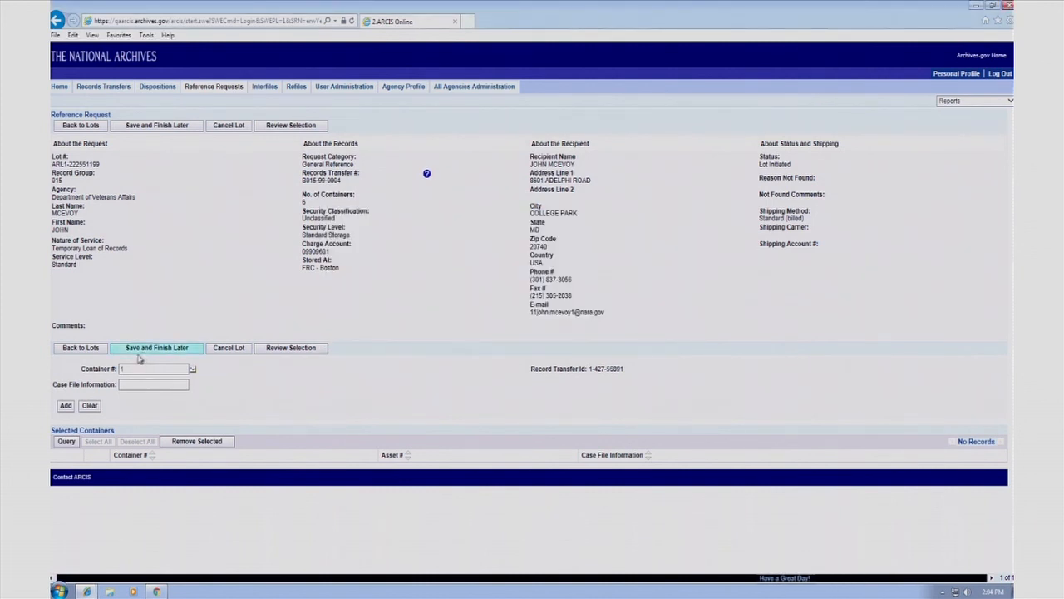
pyautogui.click(145, 383)
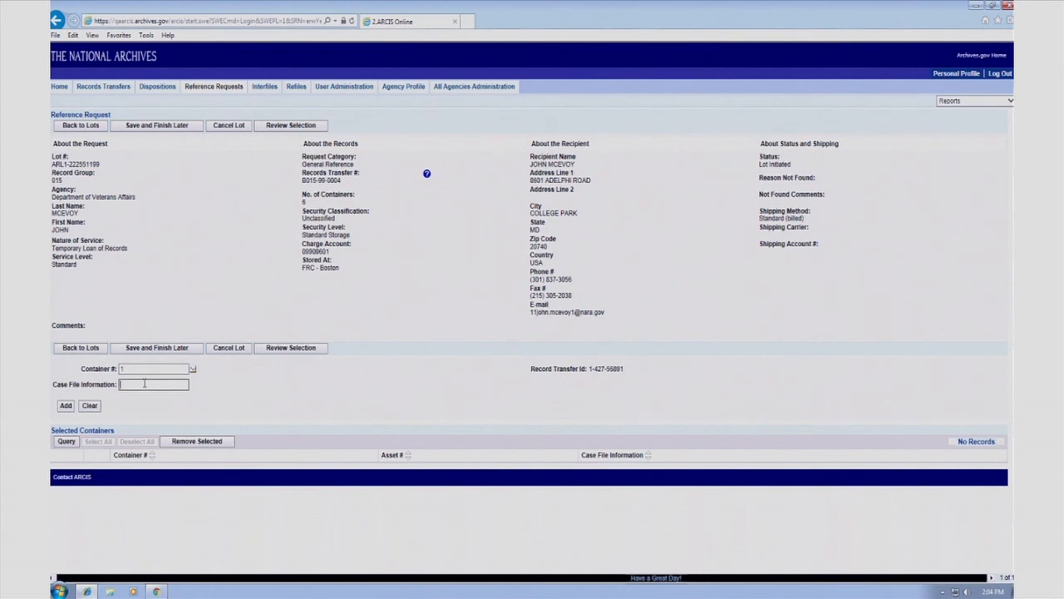
pyautogui.write('TEST1')
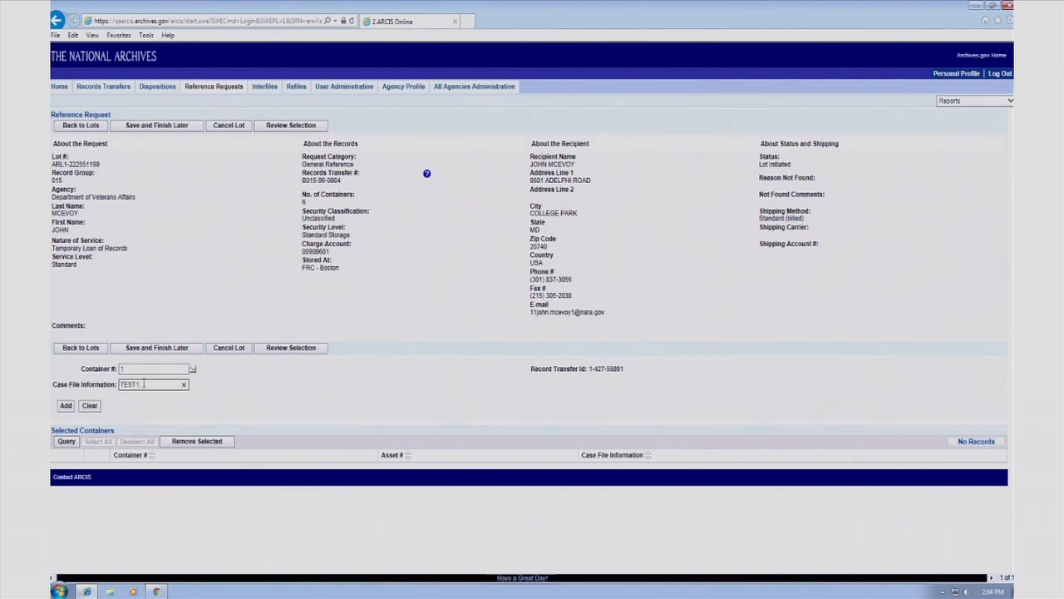
pyautogui.click(66, 404)
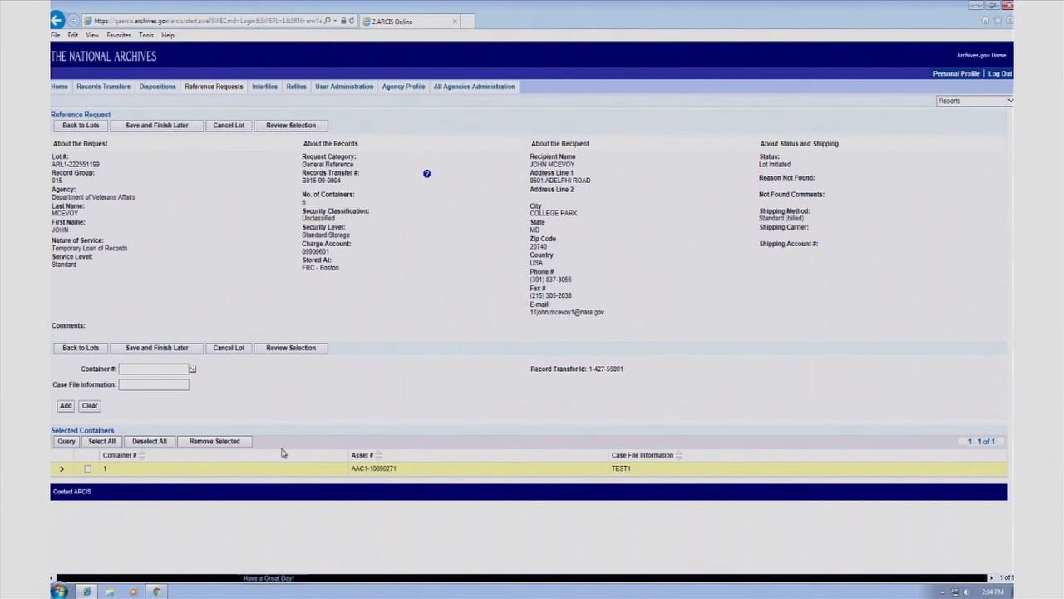
# Add container 5 to the lot with case file information TEST4.
pyautogui.click(192, 371)
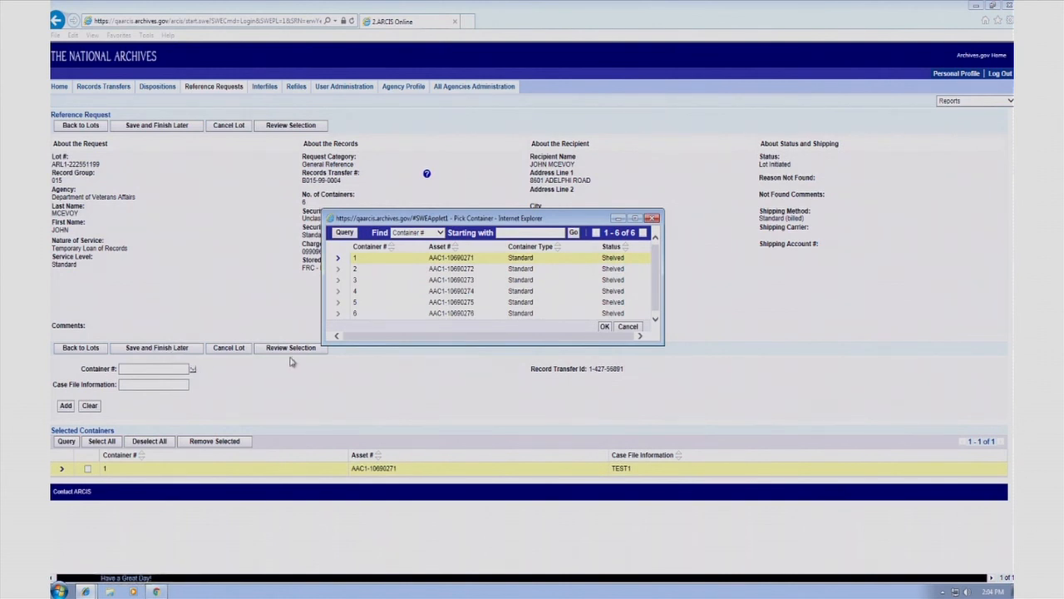
pyautogui.click(340, 303)
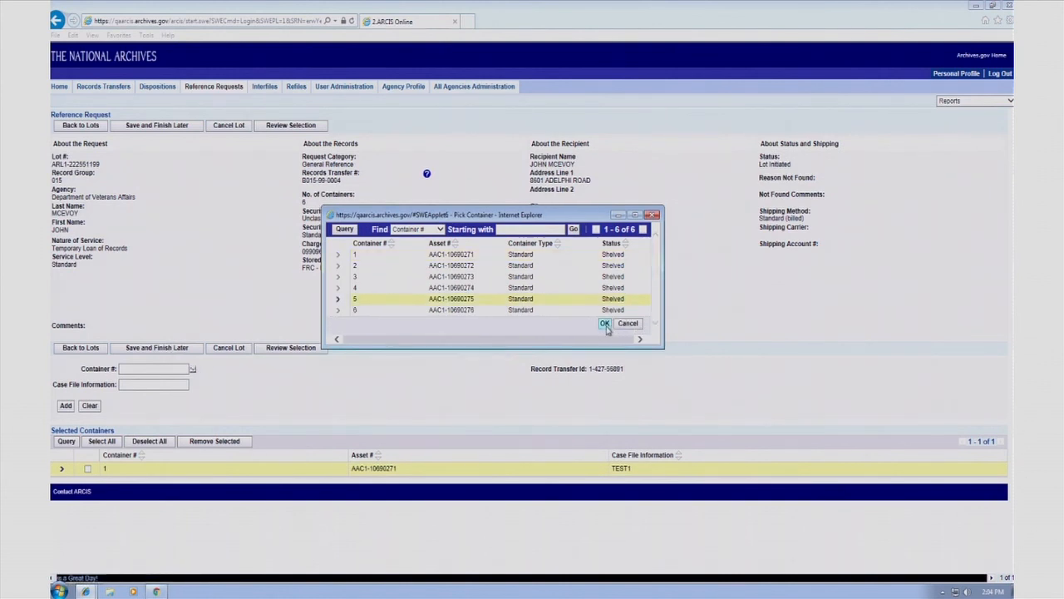
pyautogui.click(605, 324)
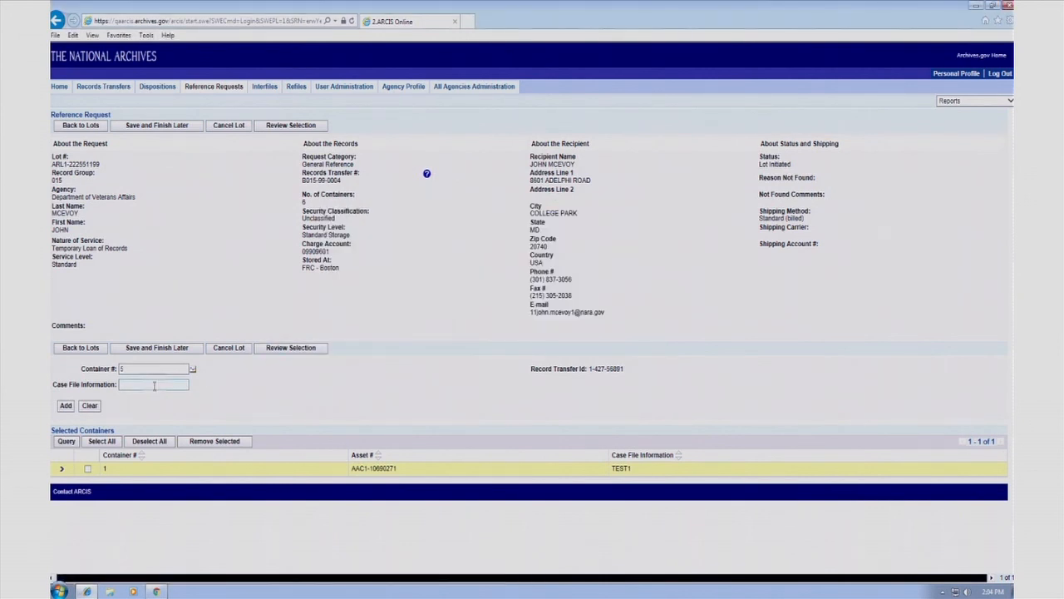
pyautogui.click(153, 386)
pyautogui.write('TEST4')
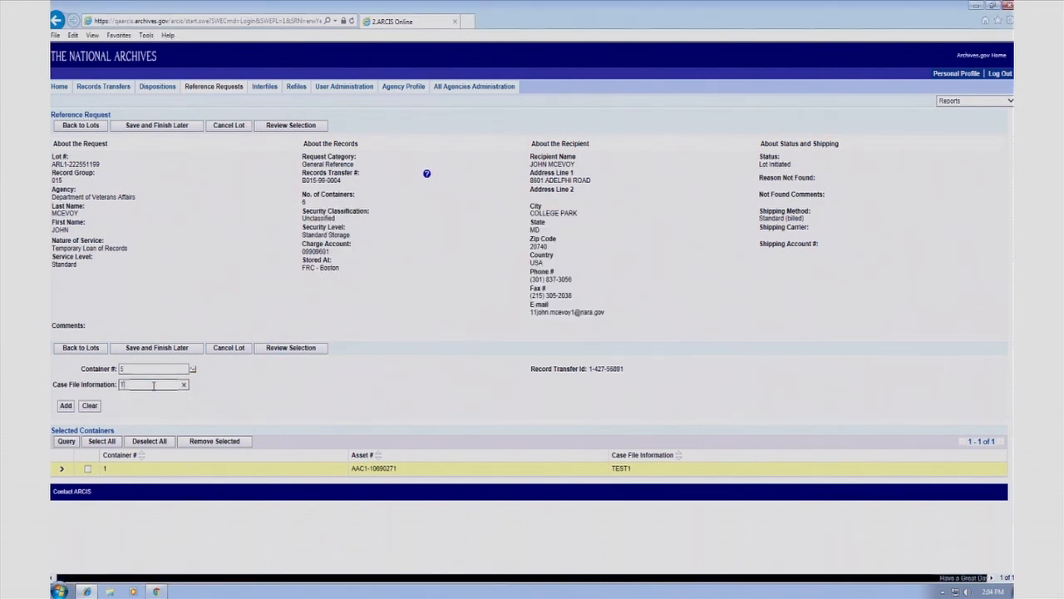
pyautogui.click(65, 405)
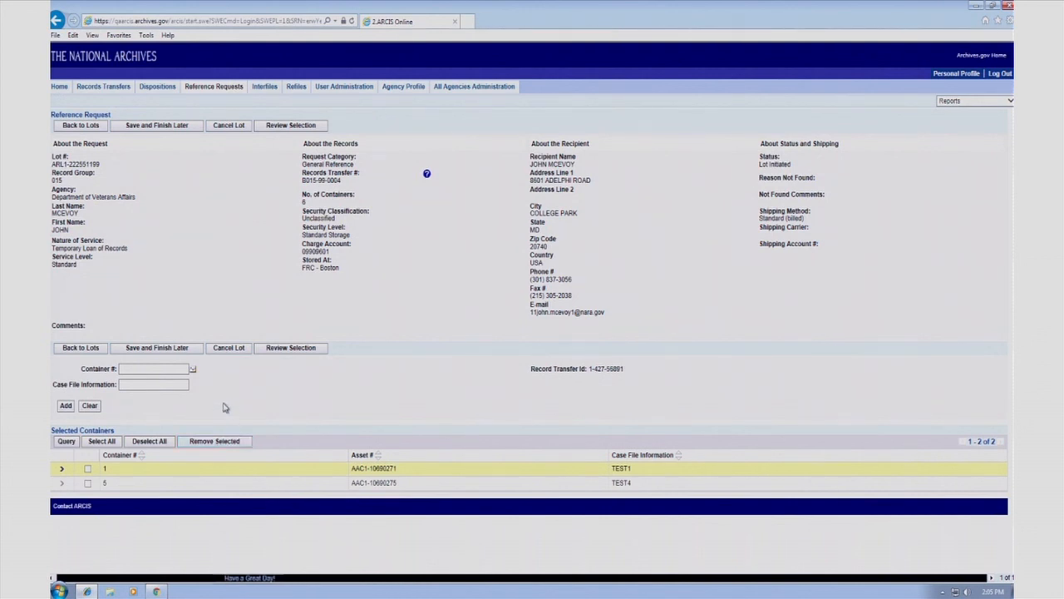
# Review the case file selection and submit the lot by creating its reference requests.
pyautogui.click(299, 350)
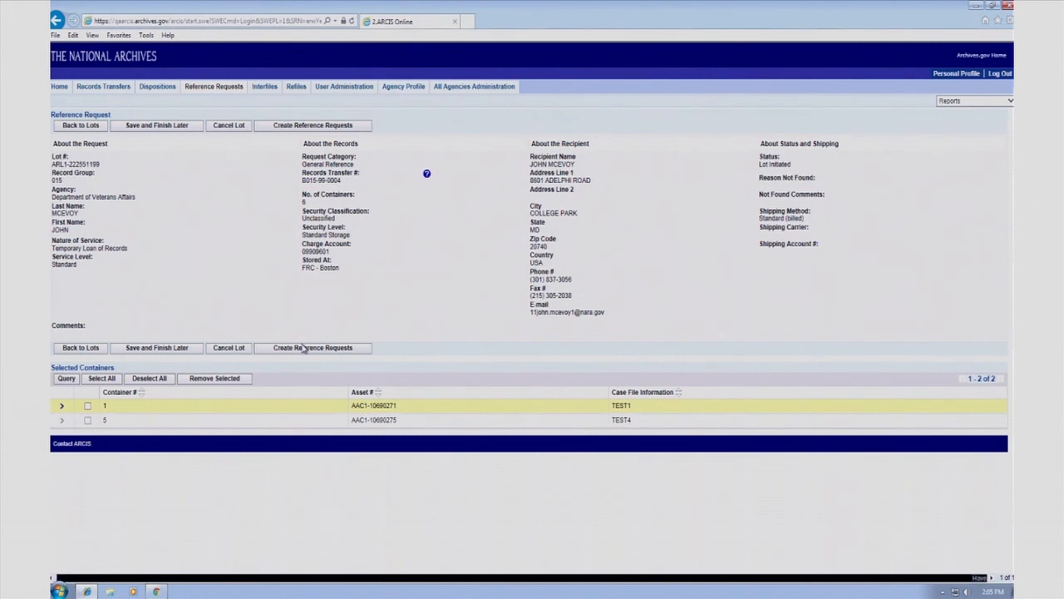
pyautogui.click(303, 347)
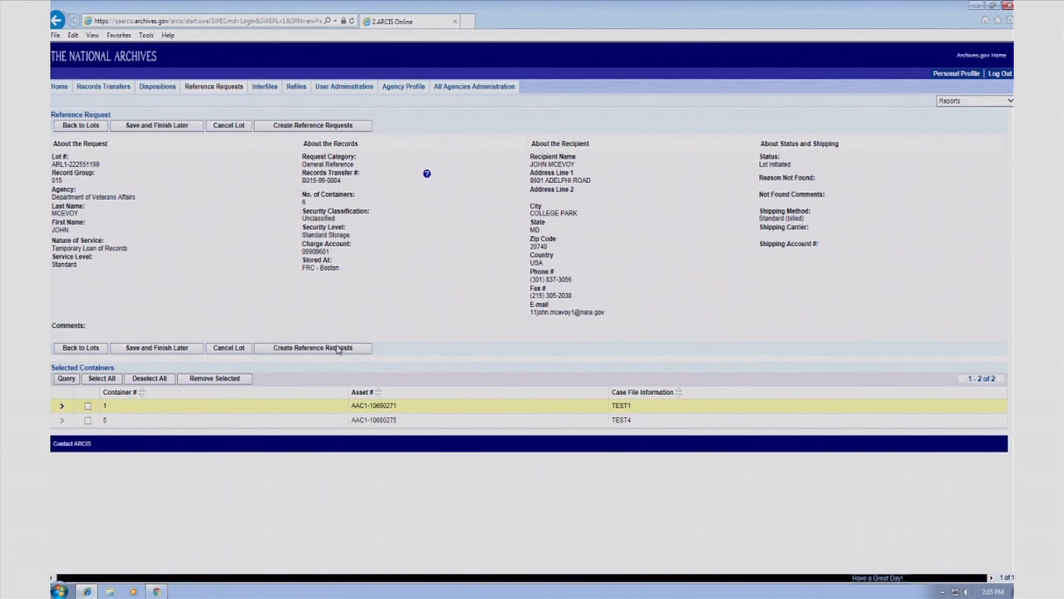
pyautogui.click(314, 349)
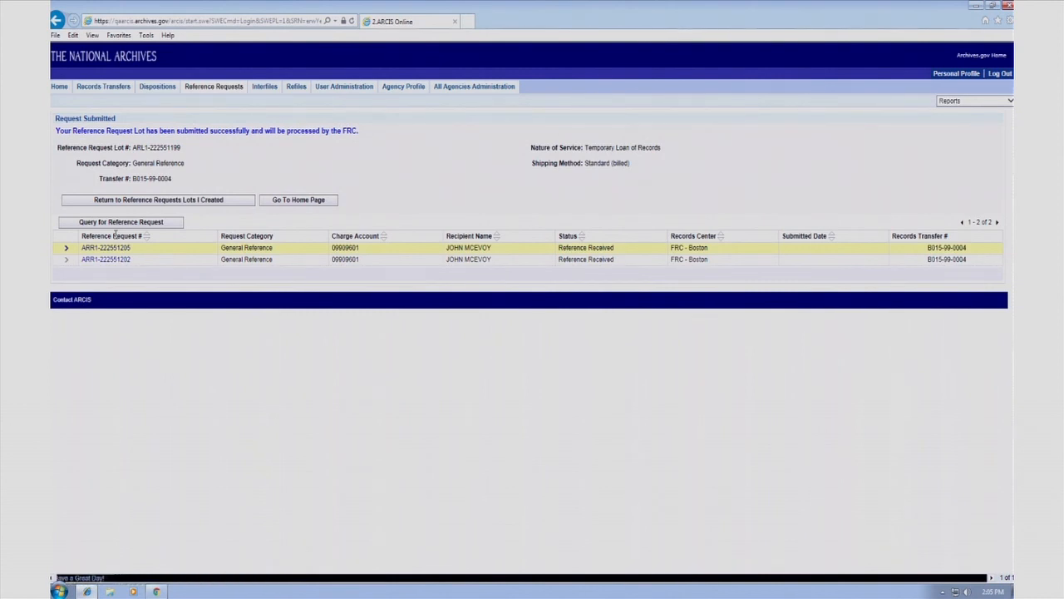
# Return to the list of created reference request lots and open its query form.
pyautogui.click(153, 202)
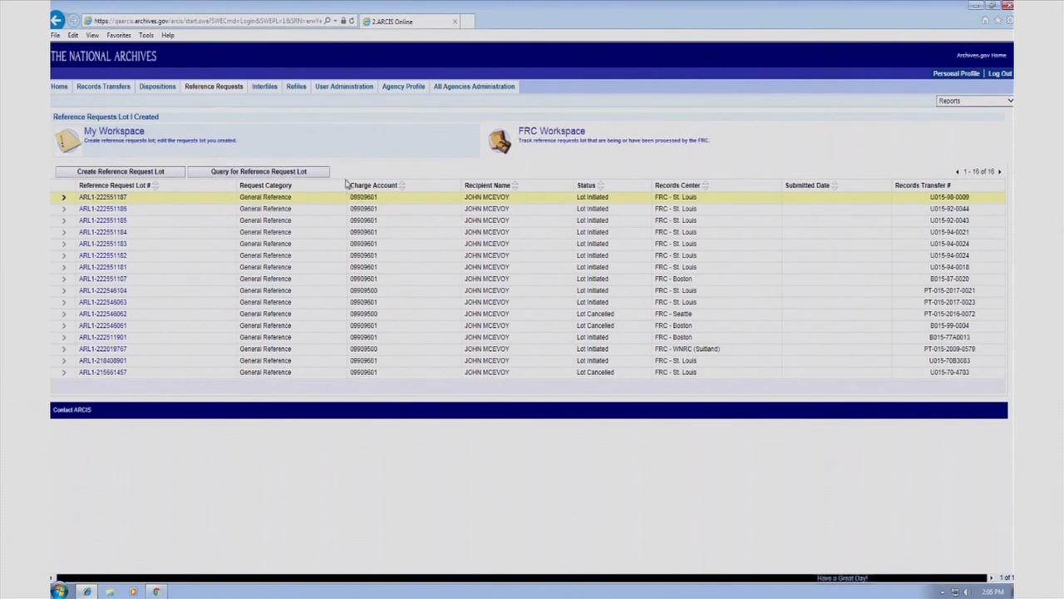
pyautogui.click(250, 172)
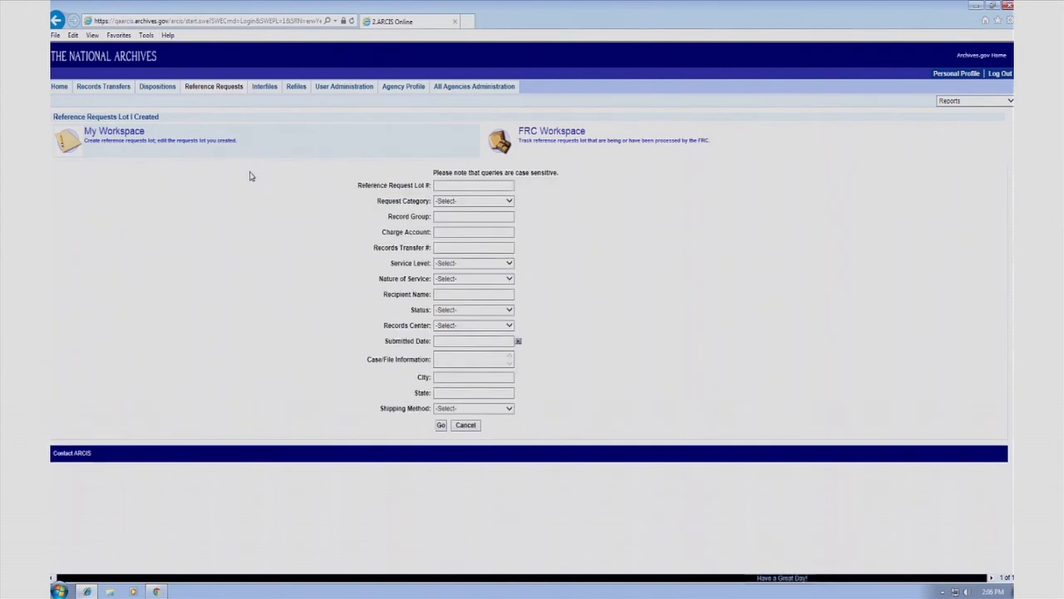